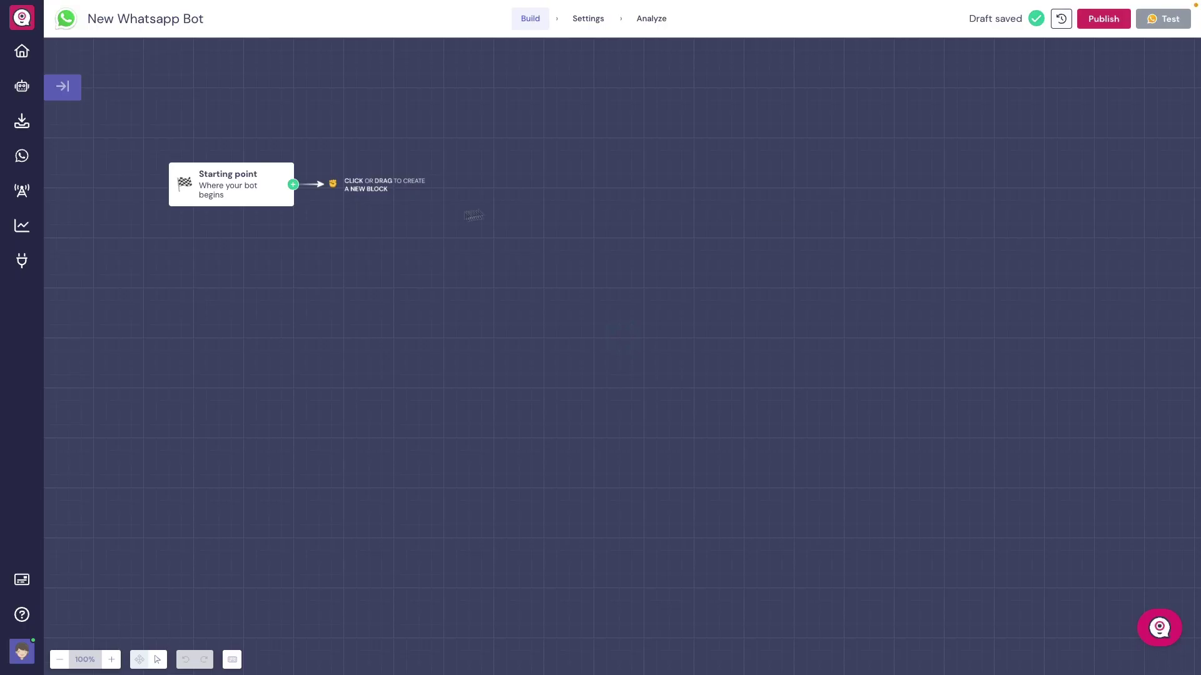
Link a Collect intent block to the starting point, saving replies in new STRING variable user_input
{"action": "left_click_drag", "start_coordinate": [433, 290], "coordinate": [433, 290]}
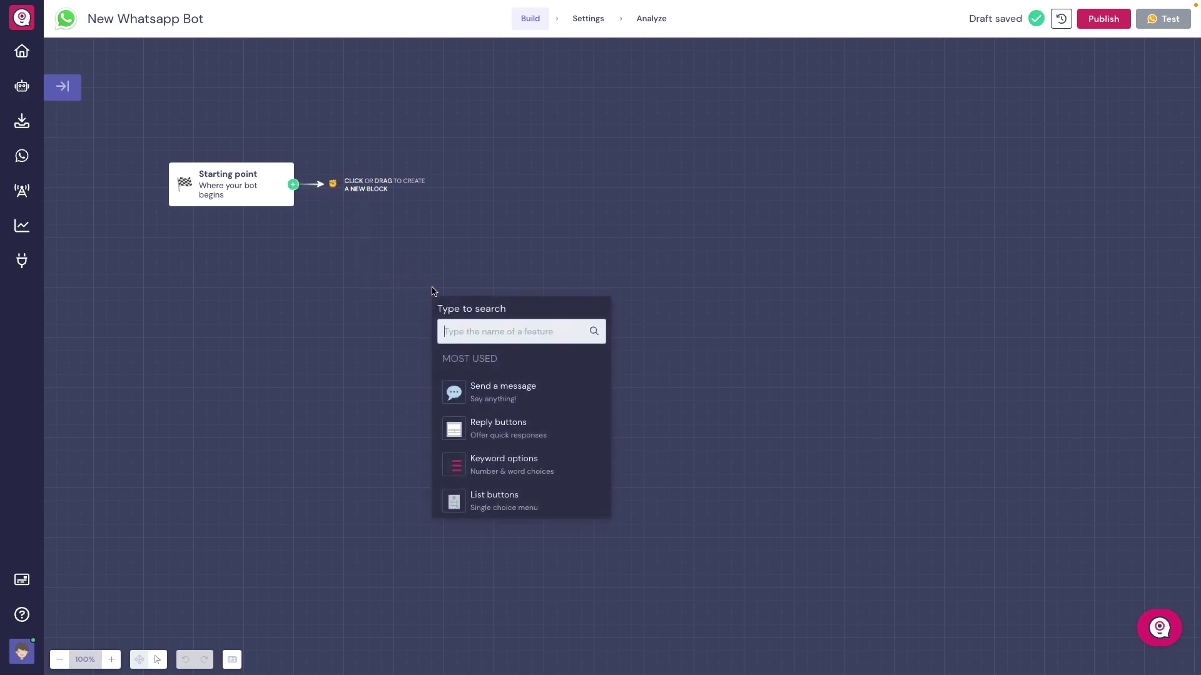
{"action": "type", "text": "colle"}
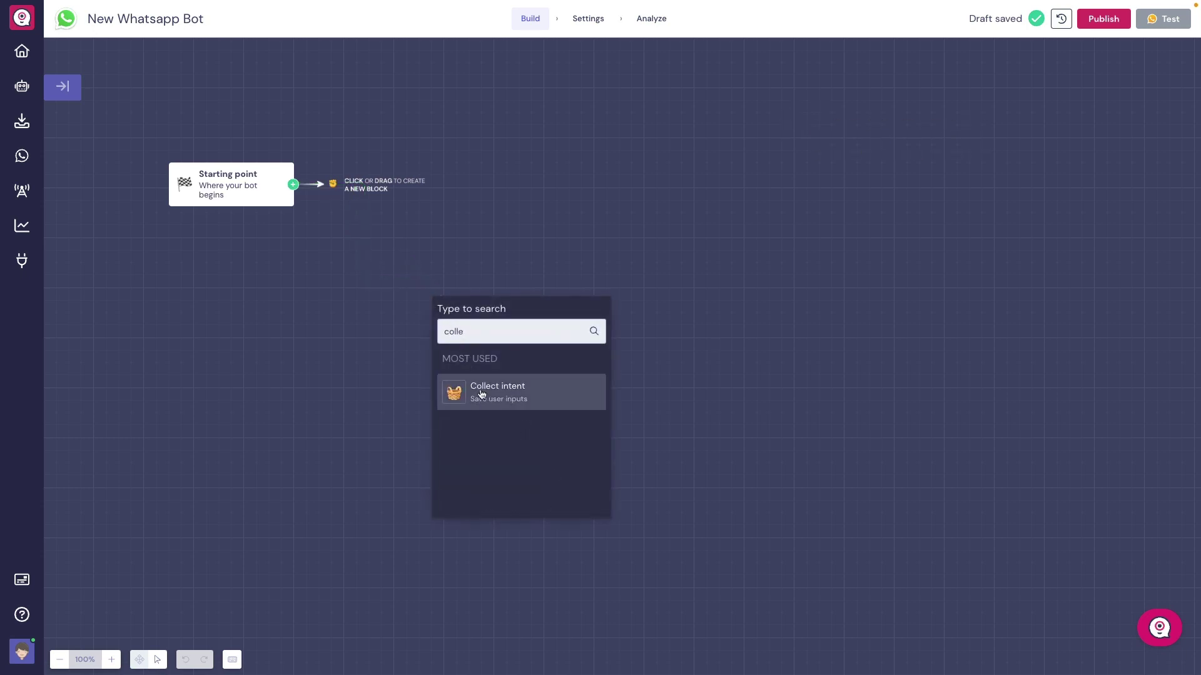
{"action": "left_click", "coordinate": [484, 394]}
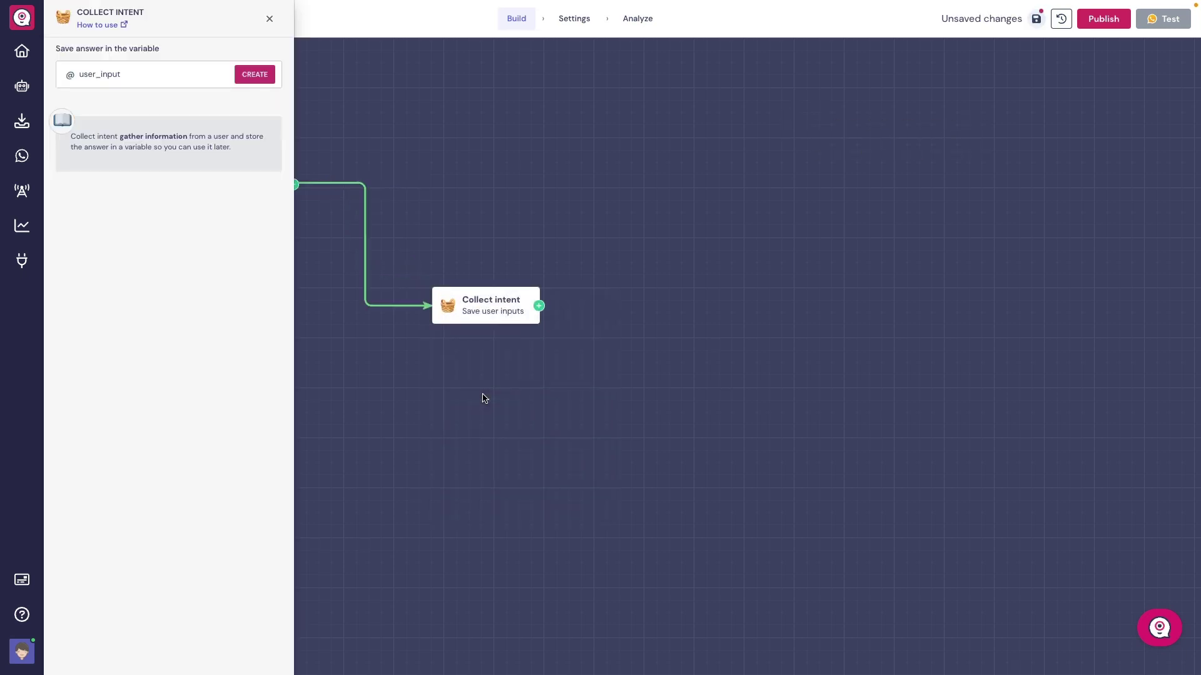
{"action": "left_click", "coordinate": [246, 81]}
{"action": "left_click", "coordinate": [137, 175]}
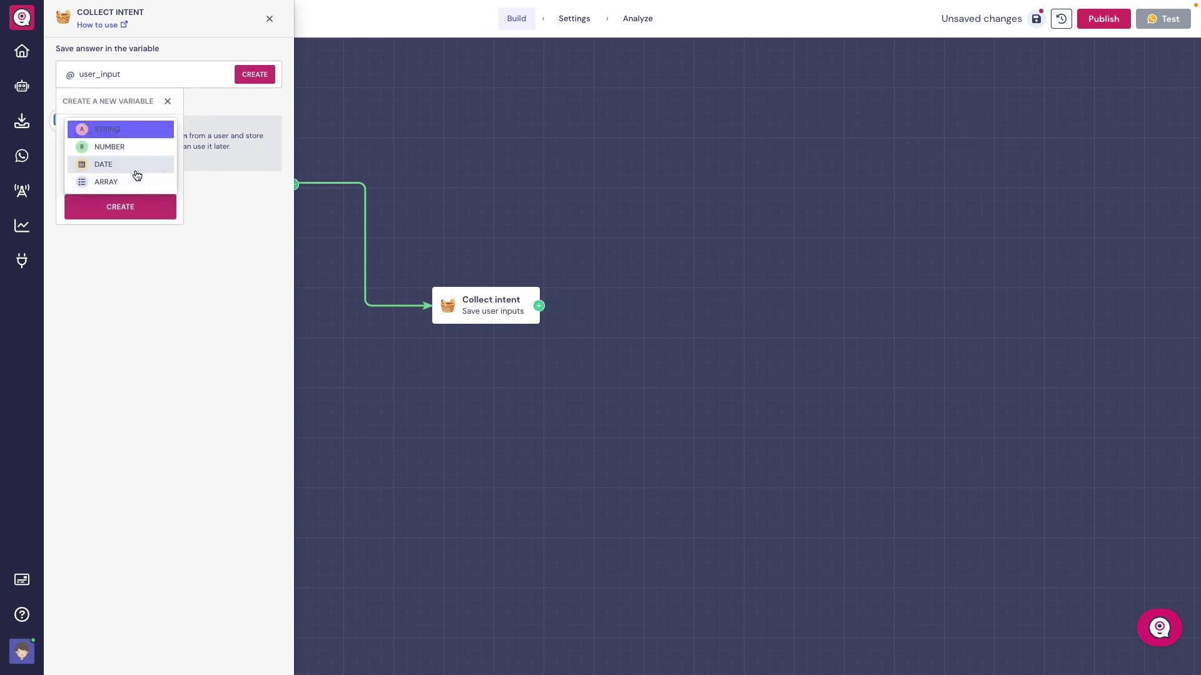
{"action": "left_click", "coordinate": [135, 130]}
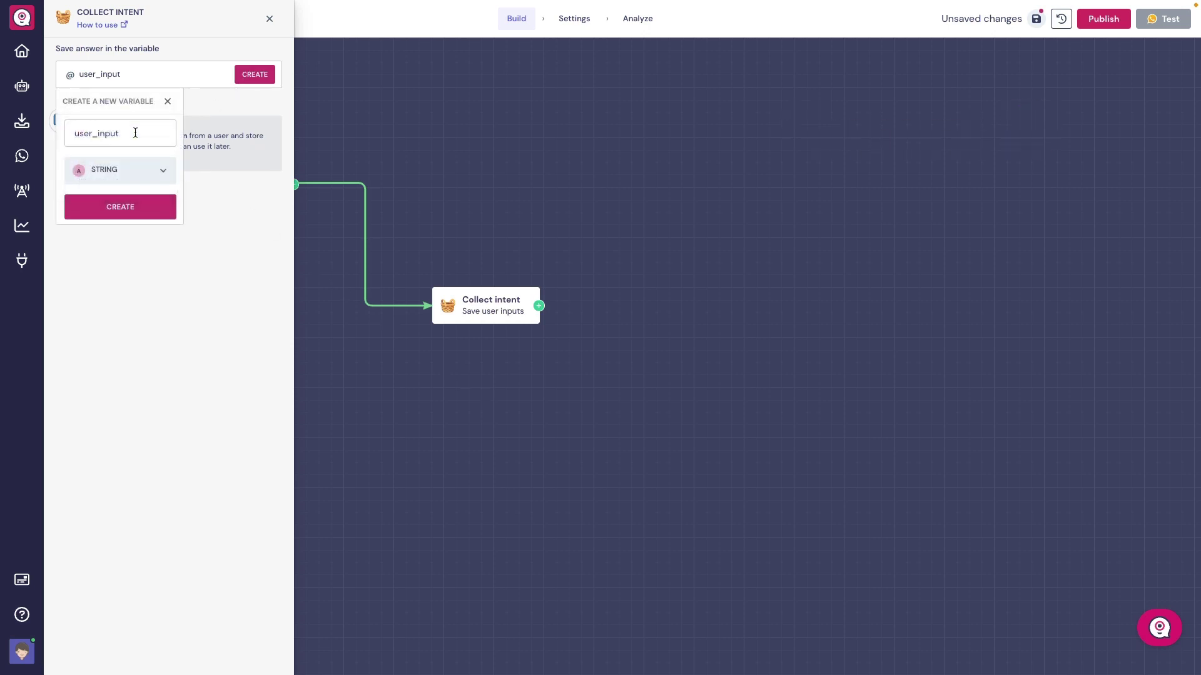
{"action": "left_click", "coordinate": [135, 211]}
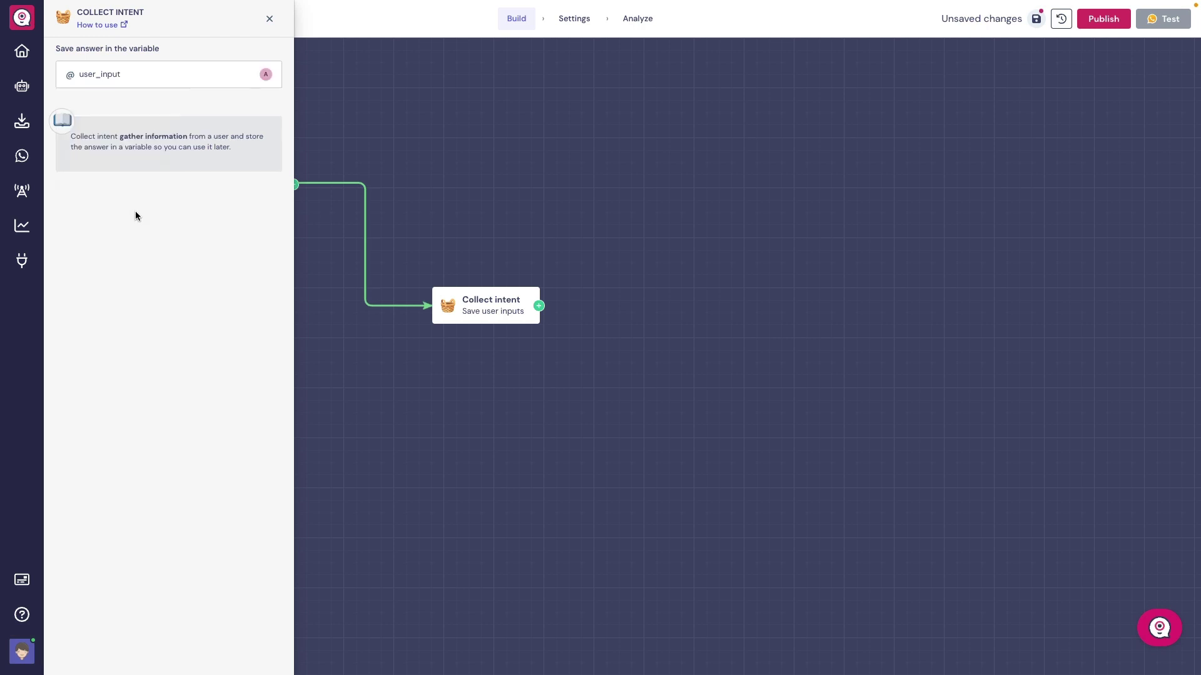
{"action": "left_click", "coordinate": [270, 18]}
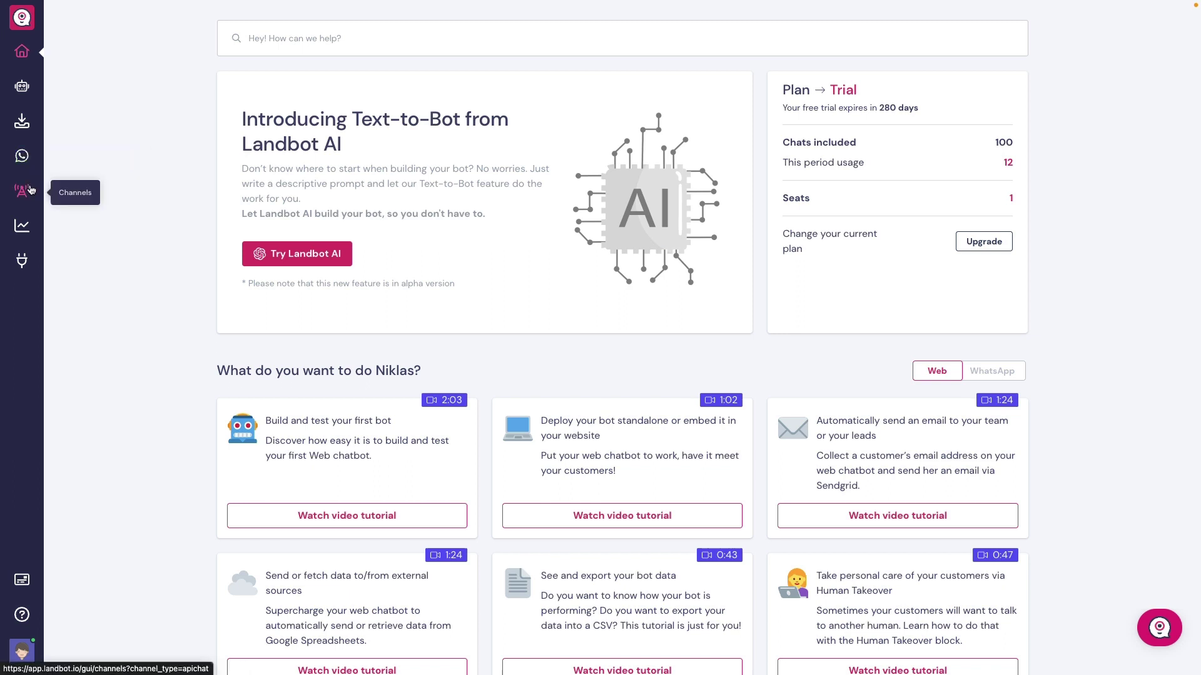
Search the block features for 'form' and add a Form block to the Academy Feedback flow
{"action": "left_click", "coordinate": [22, 615]}
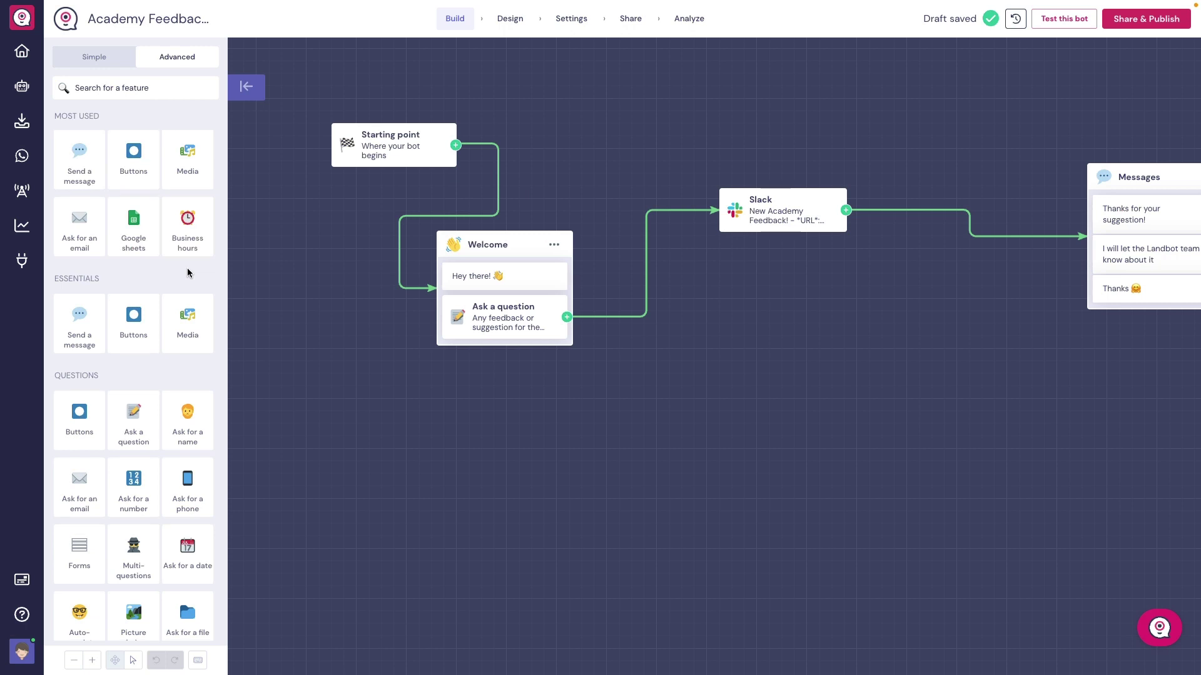
{"action": "scroll", "coordinate": [186, 268], "scroll_direction": "down", "scroll_amount": 8}
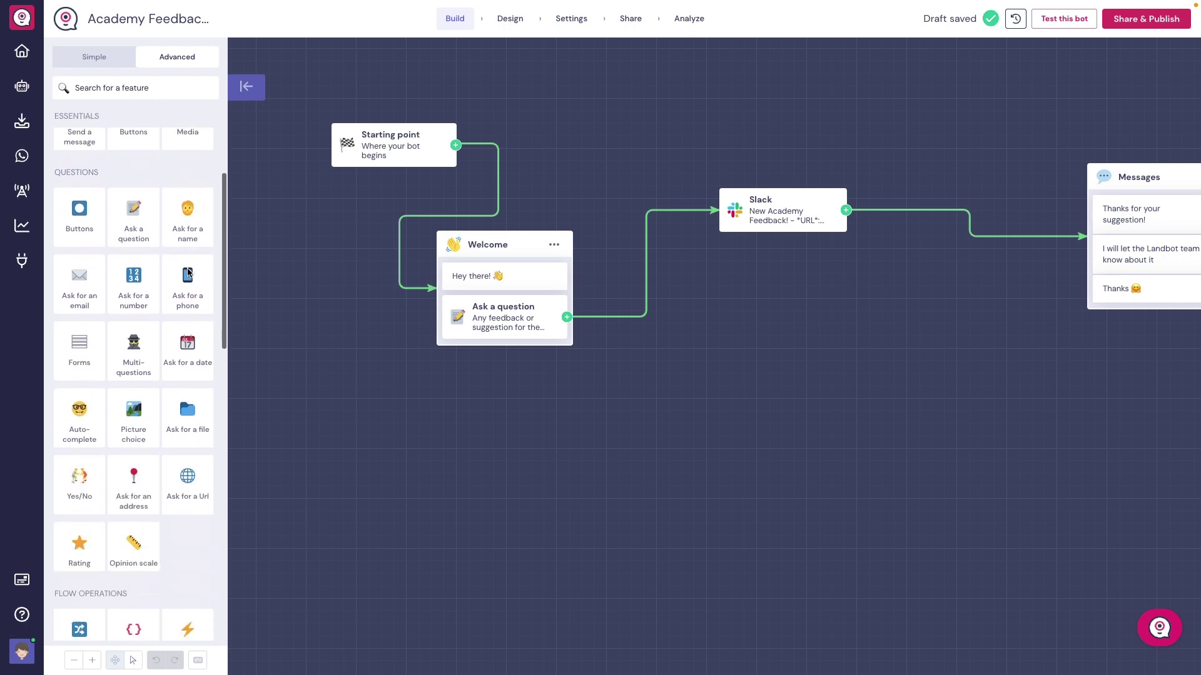
{"action": "scroll", "coordinate": [186, 268], "scroll_direction": "down", "scroll_amount": 4}
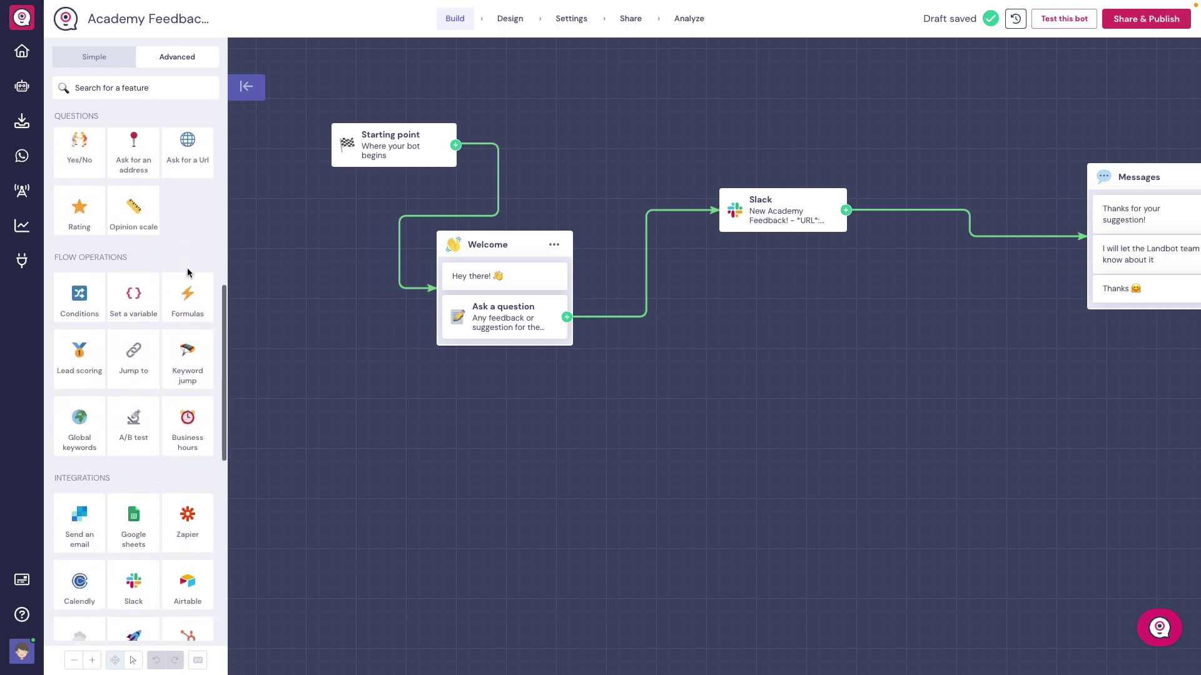
{"action": "left_click", "coordinate": [132, 87]}
{"action": "type", "text": "form"}
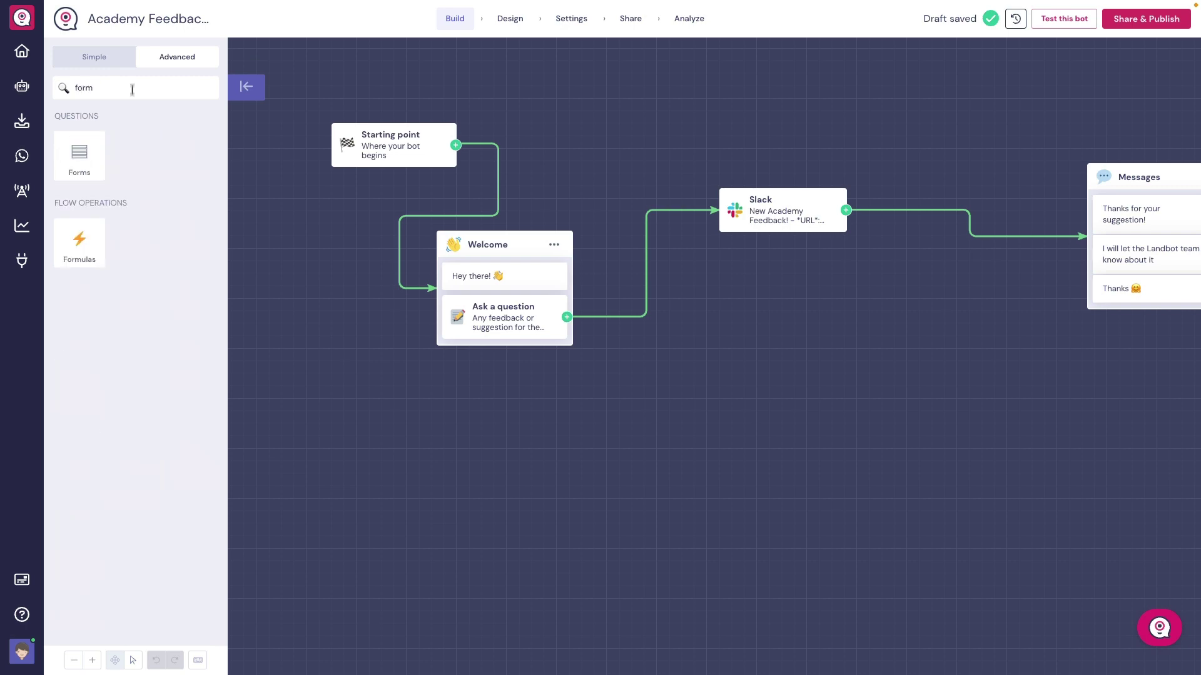
{"action": "left_click", "coordinate": [82, 152]}
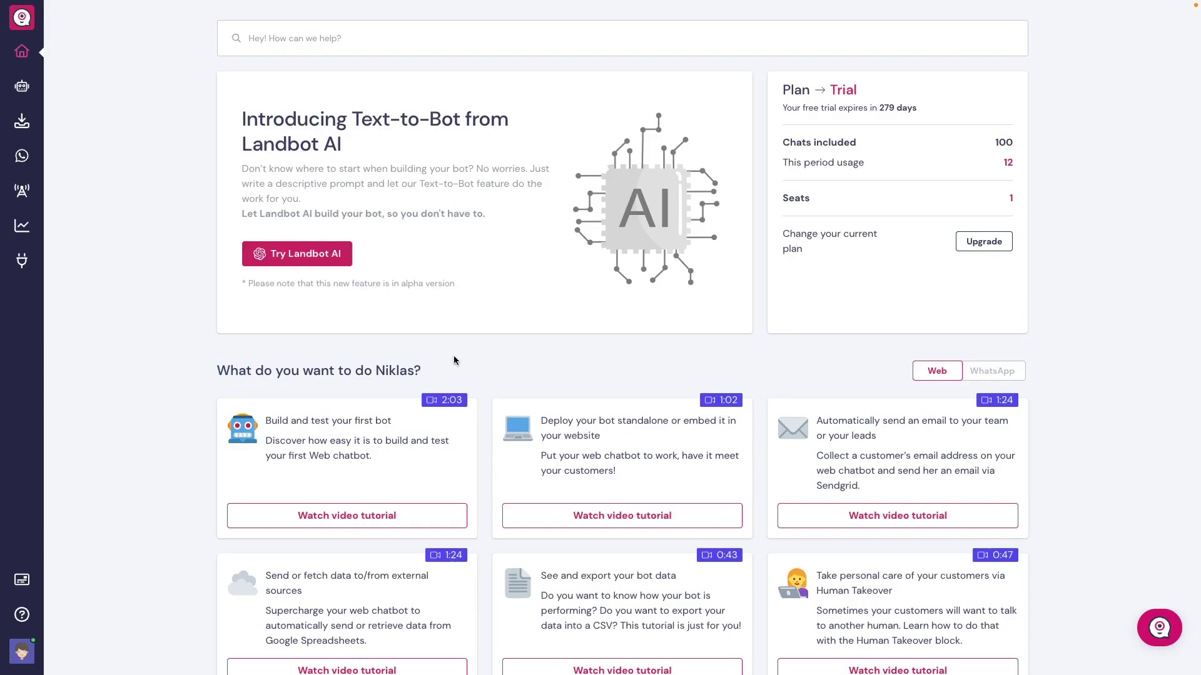
View the audiences, campaigns and message templates of the Number for test campaigns in WhatsApp
{"action": "left_click", "coordinate": [22, 157]}
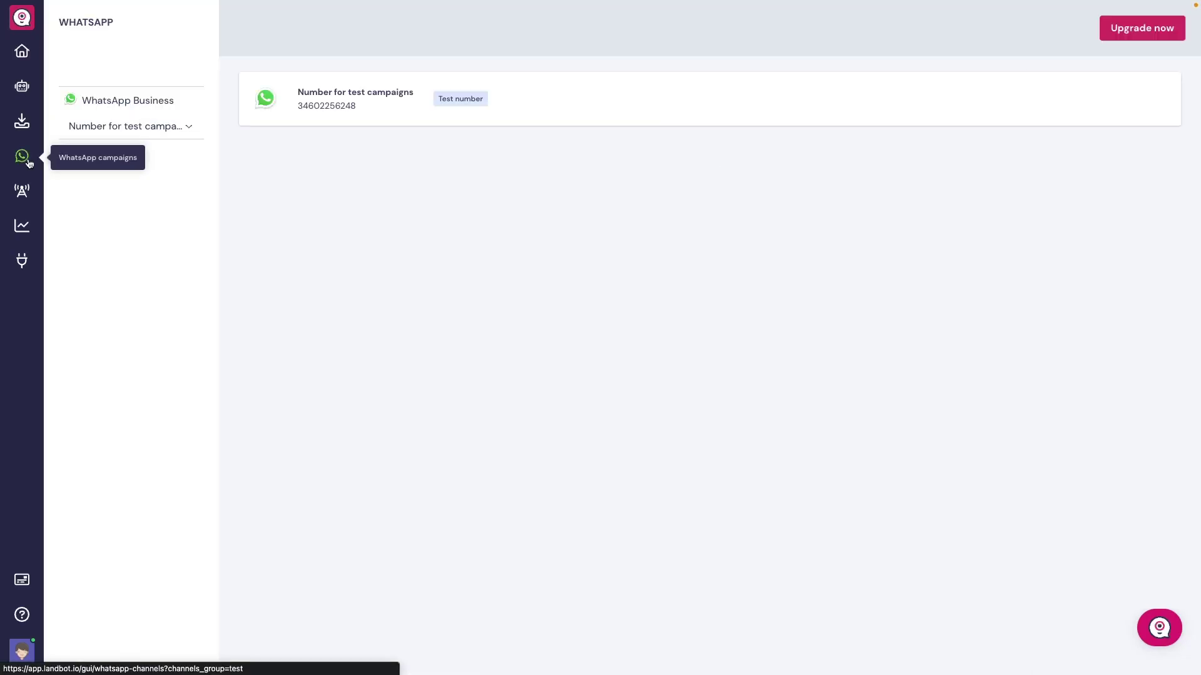
{"action": "left_click", "coordinate": [341, 117]}
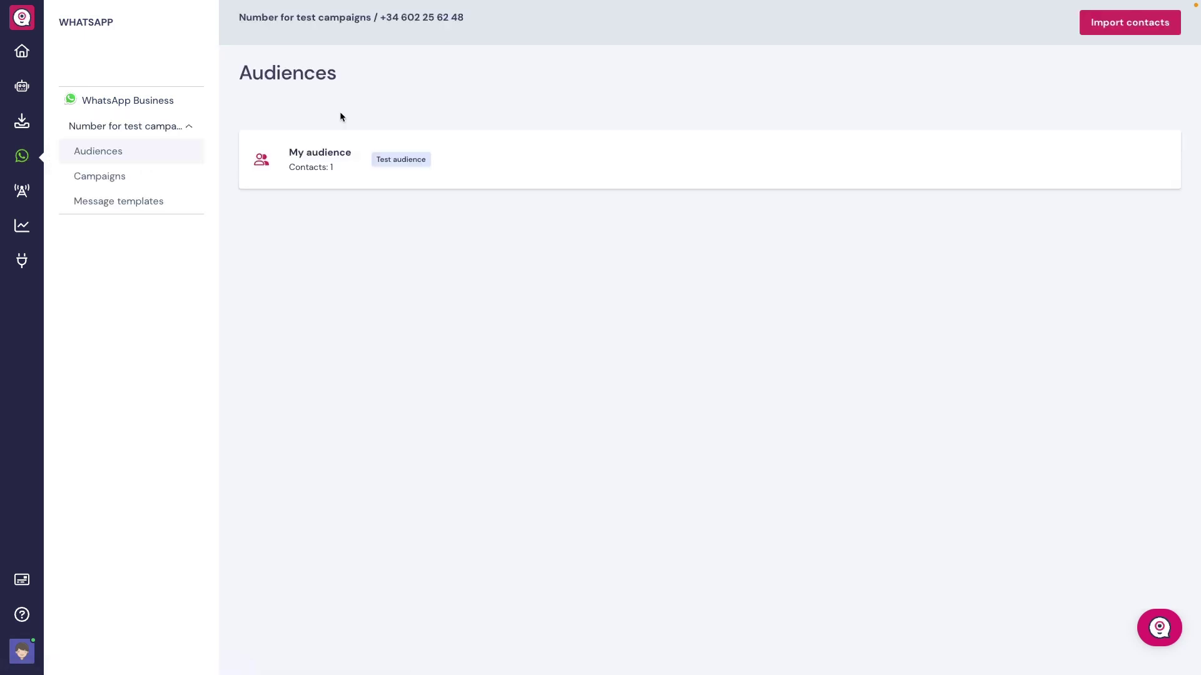
{"action": "left_click", "coordinate": [167, 178]}
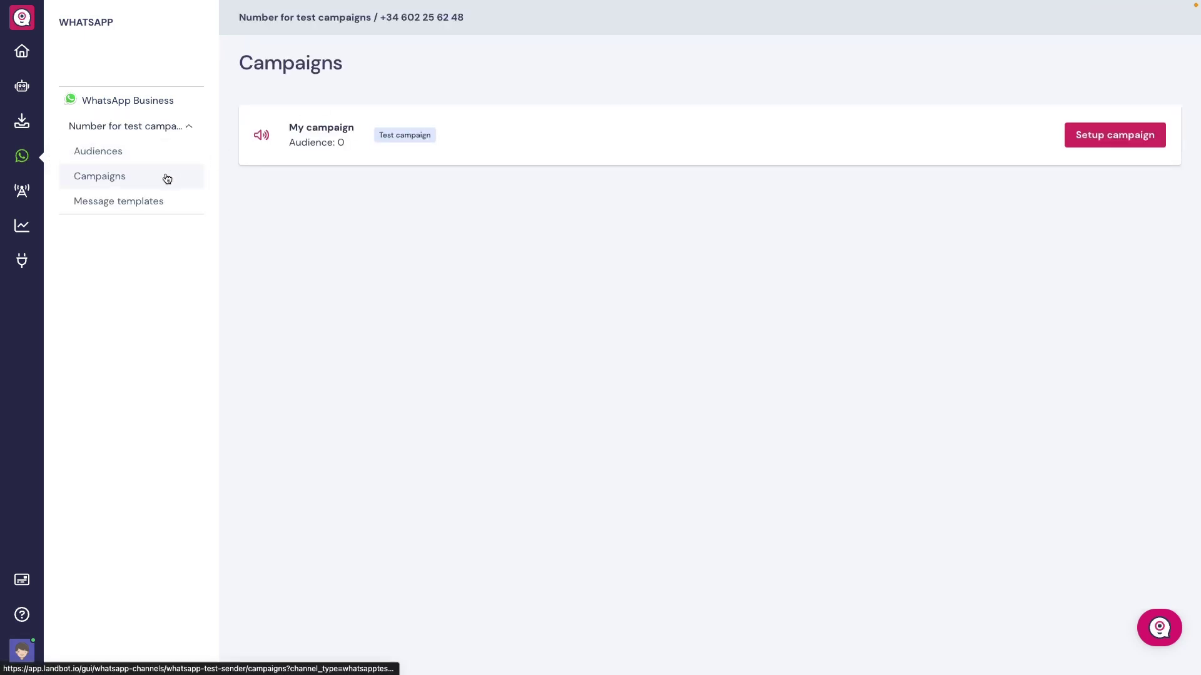
{"action": "left_click", "coordinate": [164, 203]}
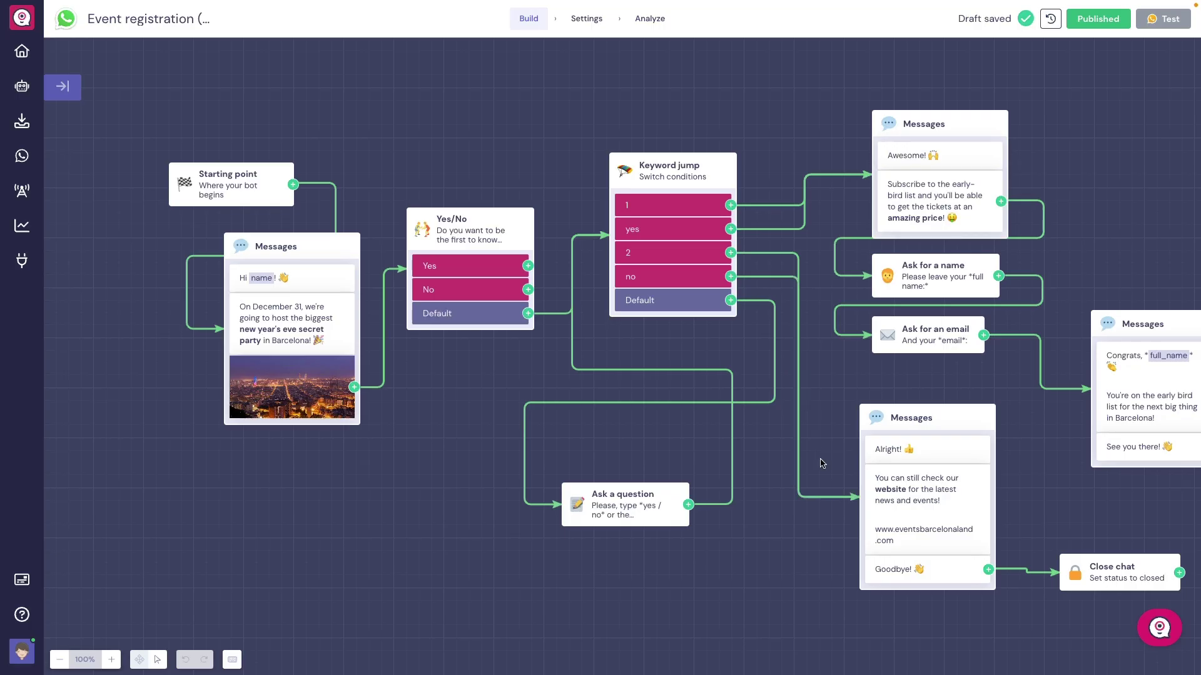
Test the bot with the saved WhatsApp number, linking that number to Event registration (WA)
{"action": "left_click", "coordinate": [1154, 23]}
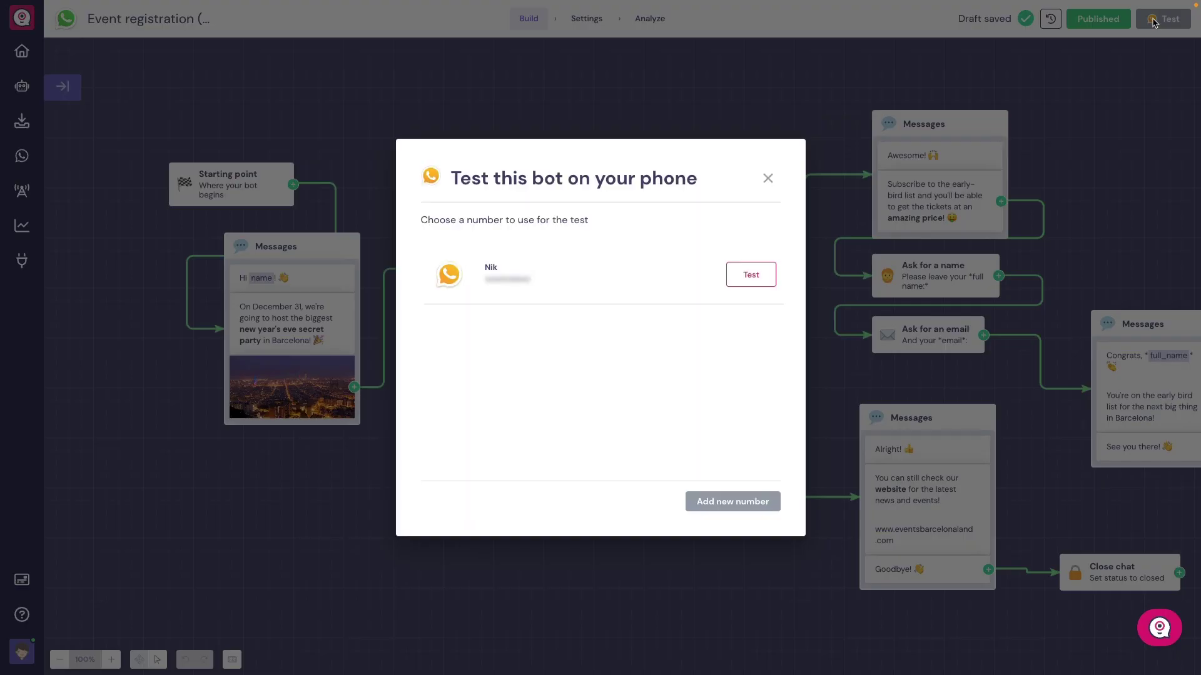
{"action": "left_click", "coordinate": [751, 275]}
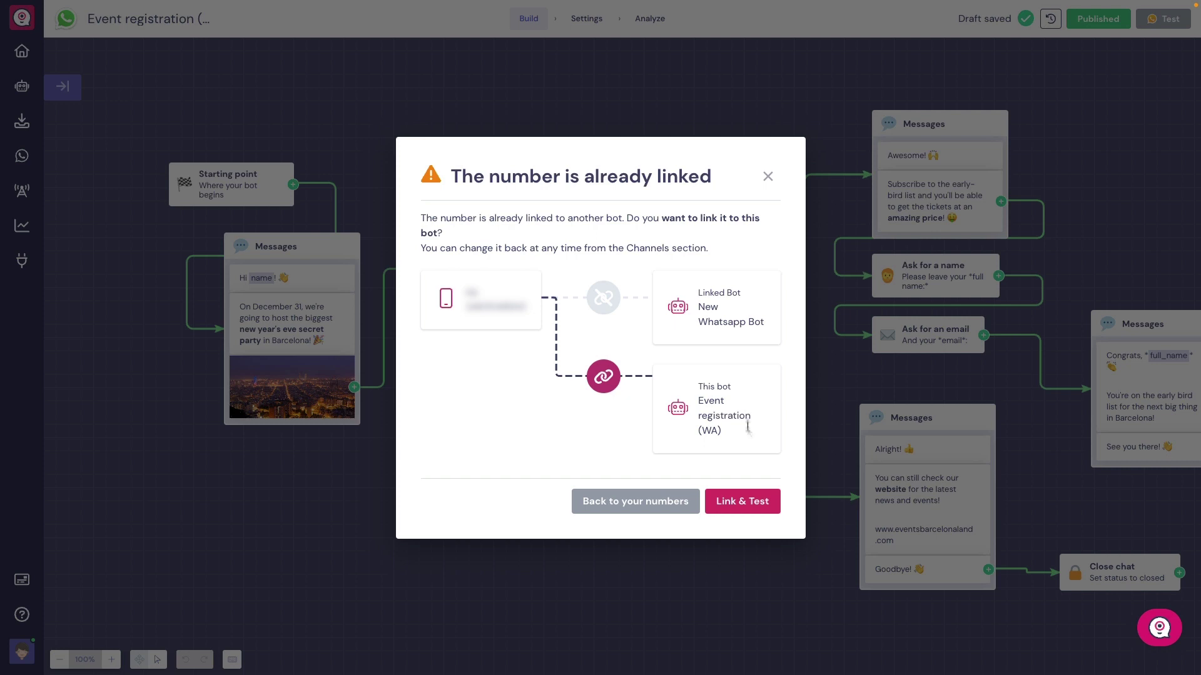
{"action": "left_click", "coordinate": [750, 504]}
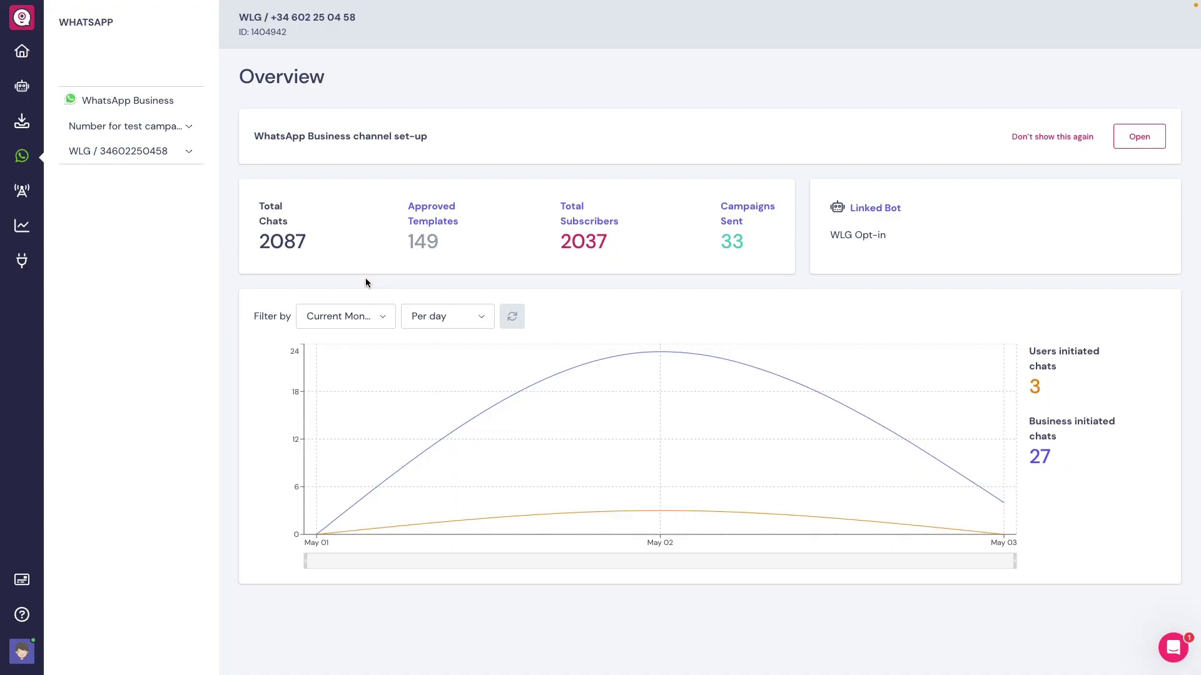
In the WLG number's Link to chat growth tool, save and copy the pre-filled chat link
{"action": "left_click", "coordinate": [174, 160]}
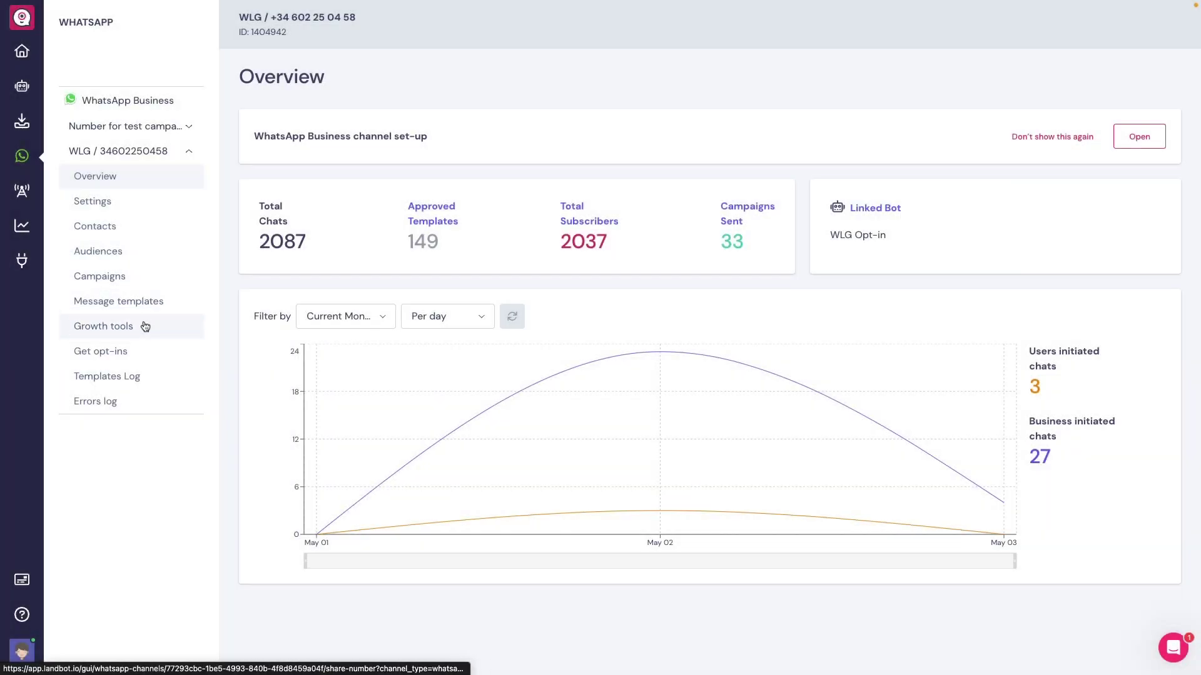
{"action": "left_click", "coordinate": [149, 325]}
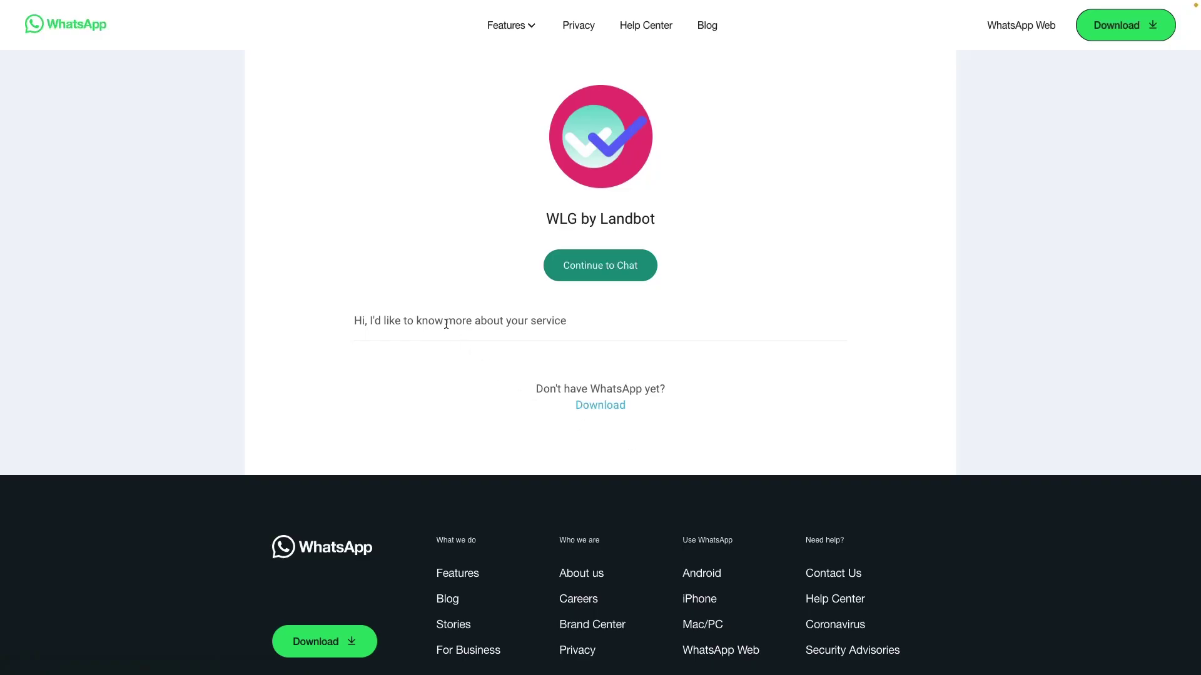
{"action": "triple_click", "coordinate": [446, 322]}
{"action": "left_click", "coordinate": [445, 323]}
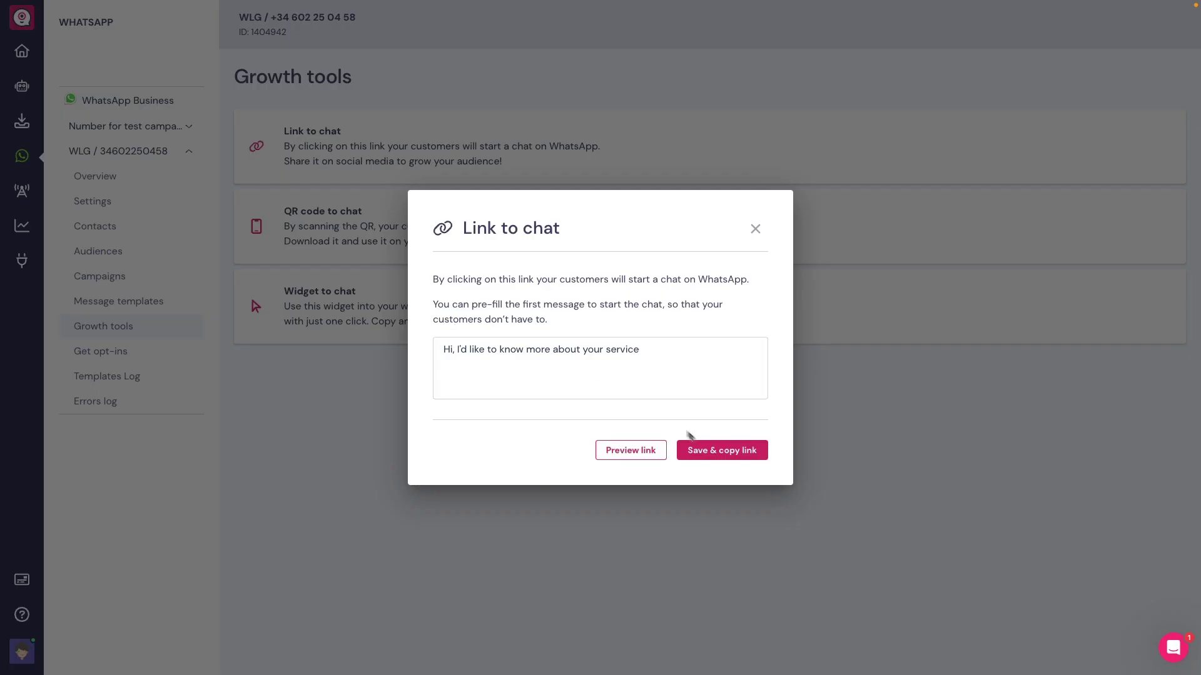
{"action": "left_click", "coordinate": [714, 456]}
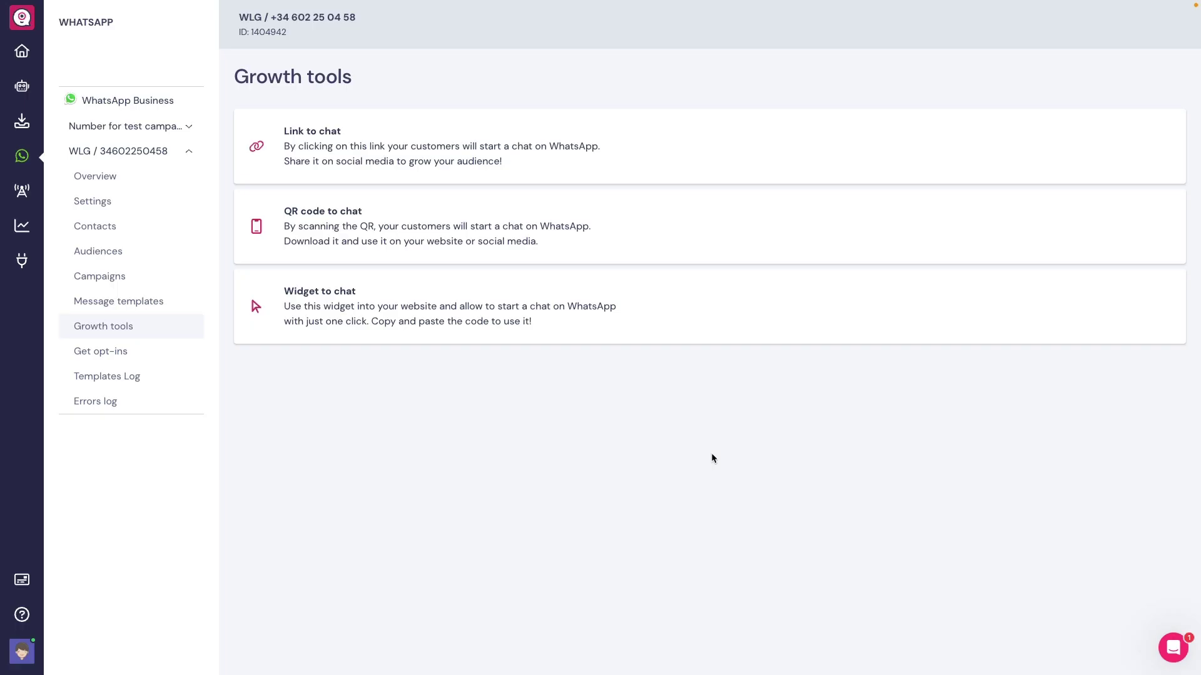
Download the WhatsApp chat QR code image and copy the chat widget's embed code
{"action": "left_click", "coordinate": [480, 235]}
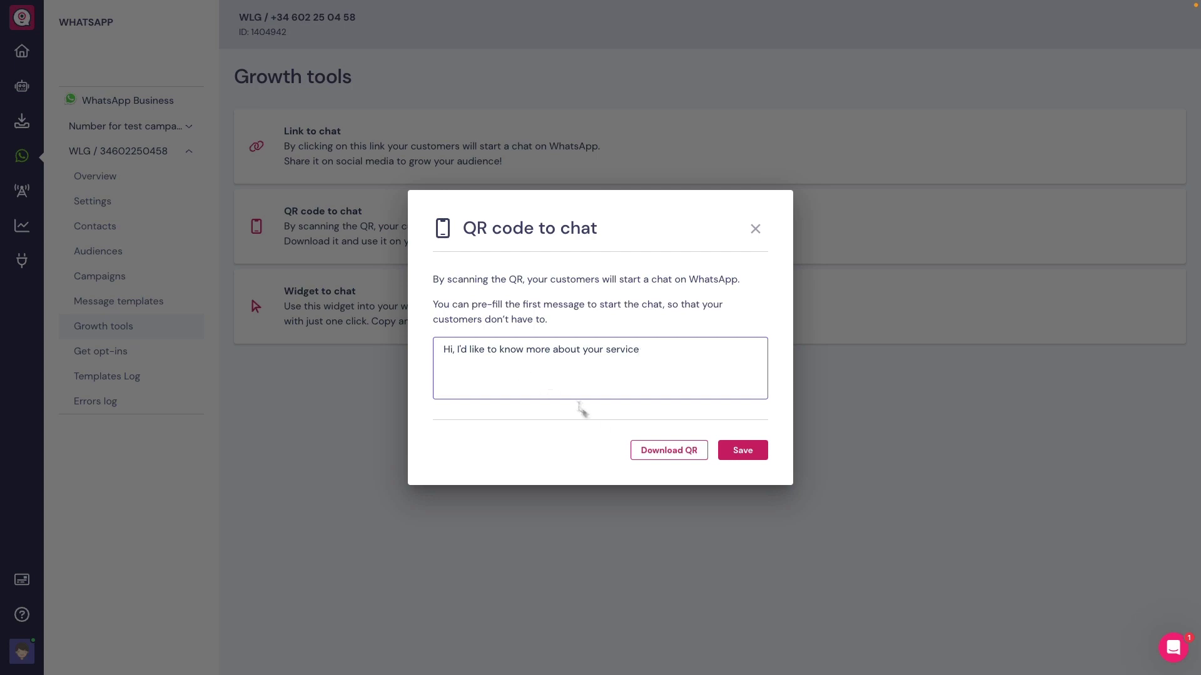
{"action": "left_click", "coordinate": [651, 450]}
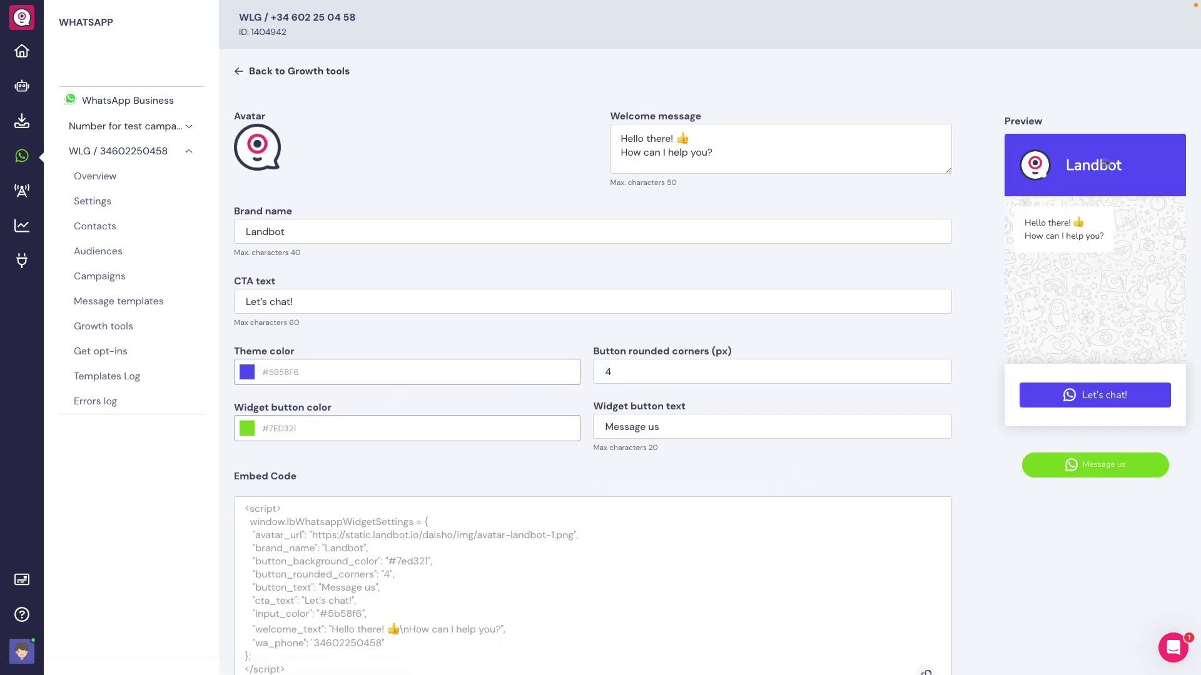
{"action": "scroll", "coordinate": [1051, 432], "scroll_direction": "down", "scroll_amount": 2}
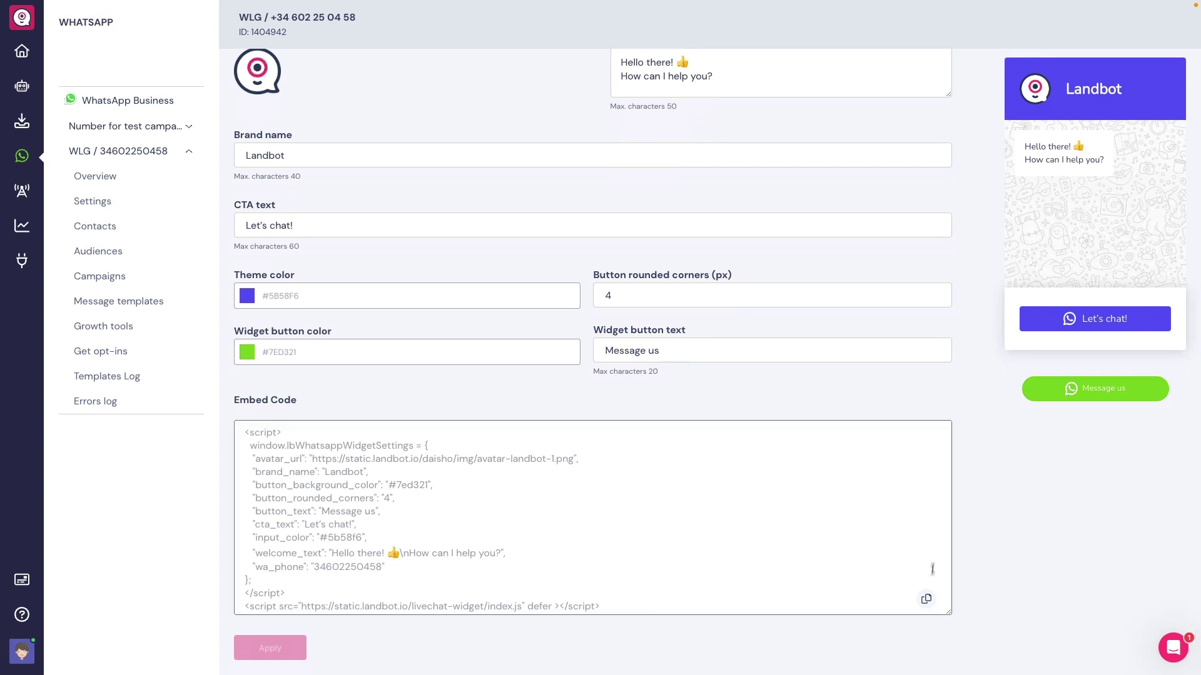
{"action": "left_click", "coordinate": [927, 602]}
{"action": "scroll", "coordinate": [796, 413], "scroll_direction": "up", "scroll_amount": 2}
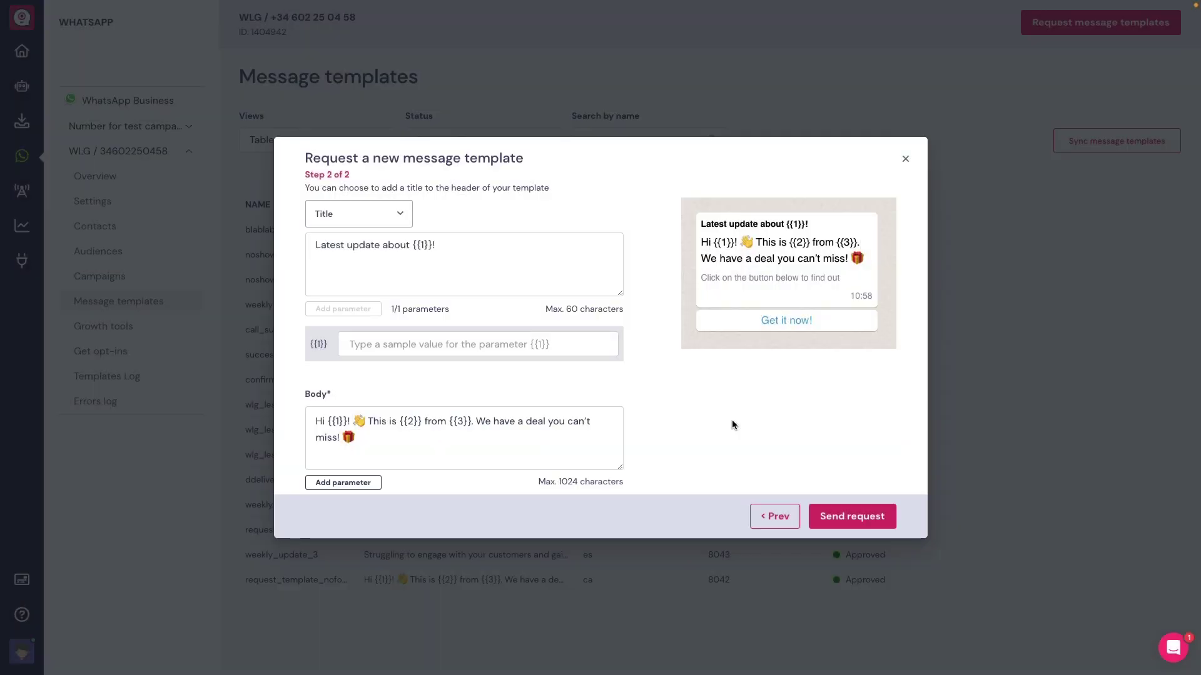
Start entering a sample value for the new template's {{1}} title parameter
{"action": "left_click", "coordinate": [546, 345]}
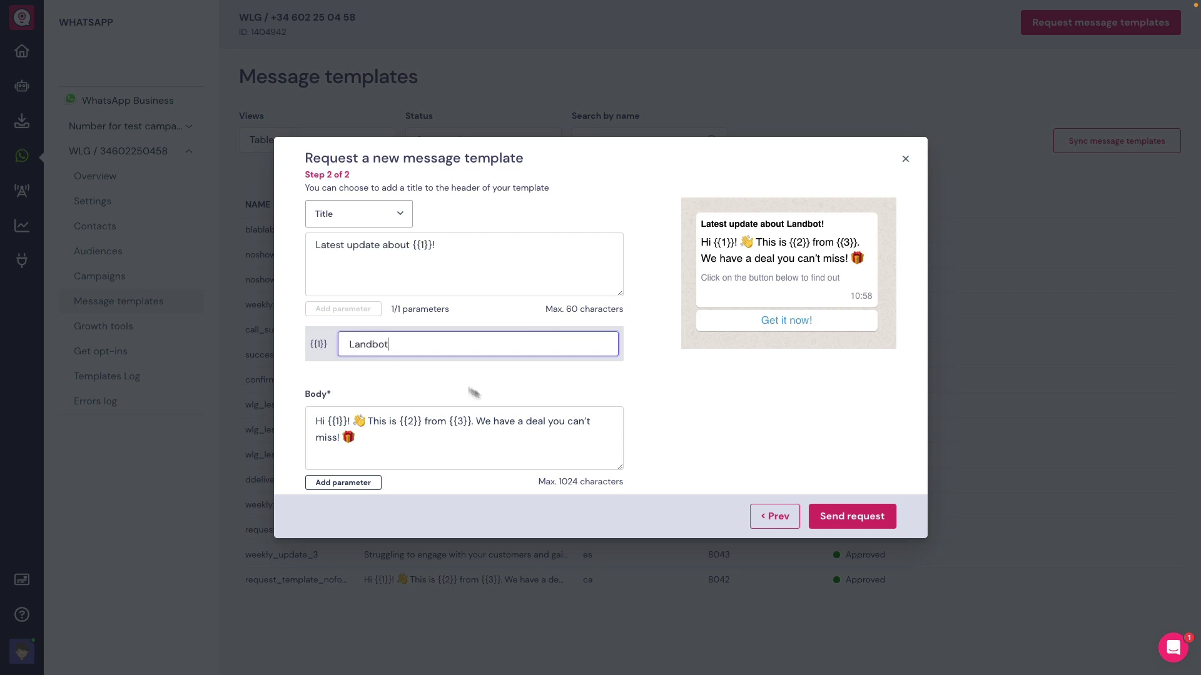
{"action": "scroll", "coordinate": [473, 392], "scroll_direction": "down", "scroll_amount": 3}
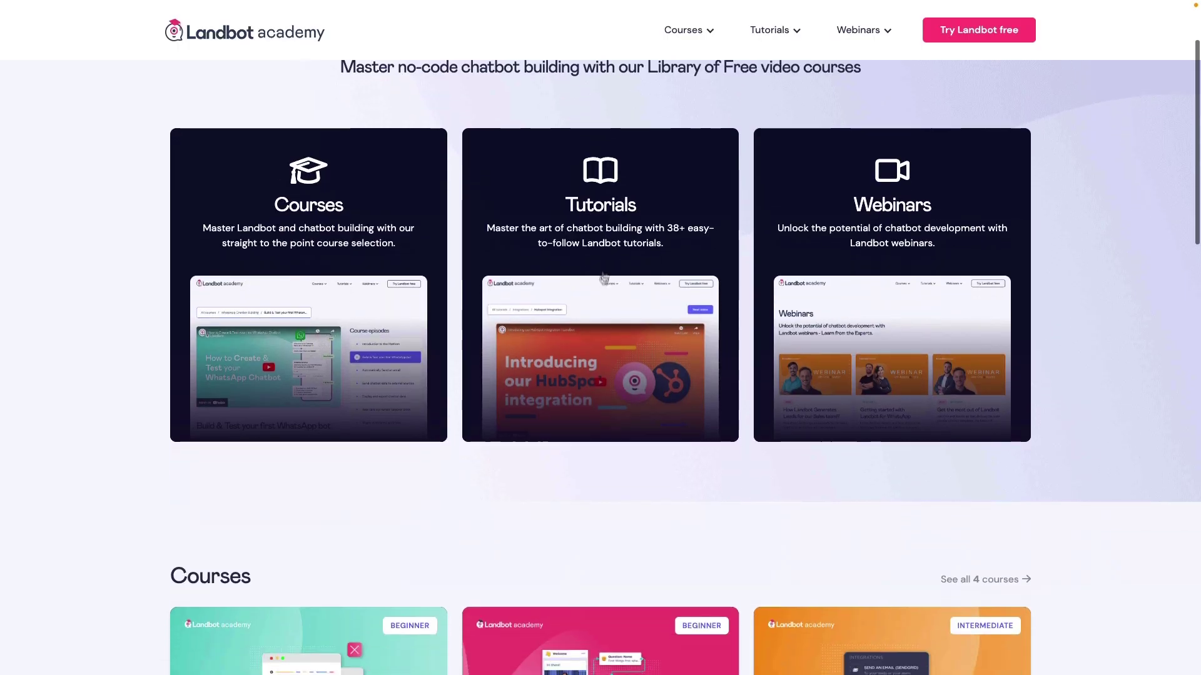
Search the Academy tutorials for 'webho' and open the Webhook Block tutorial
{"action": "left_click", "coordinate": [631, 287]}
{"action": "left_click", "coordinate": [461, 273]}
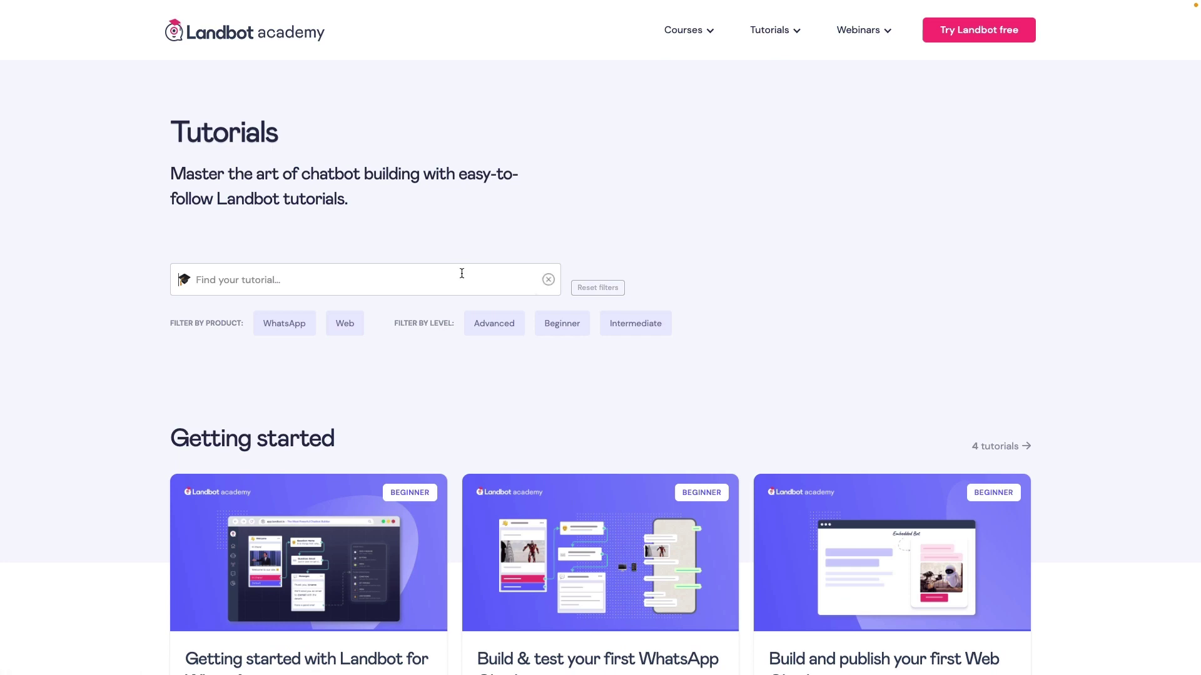
{"action": "type", "text": "webho"}
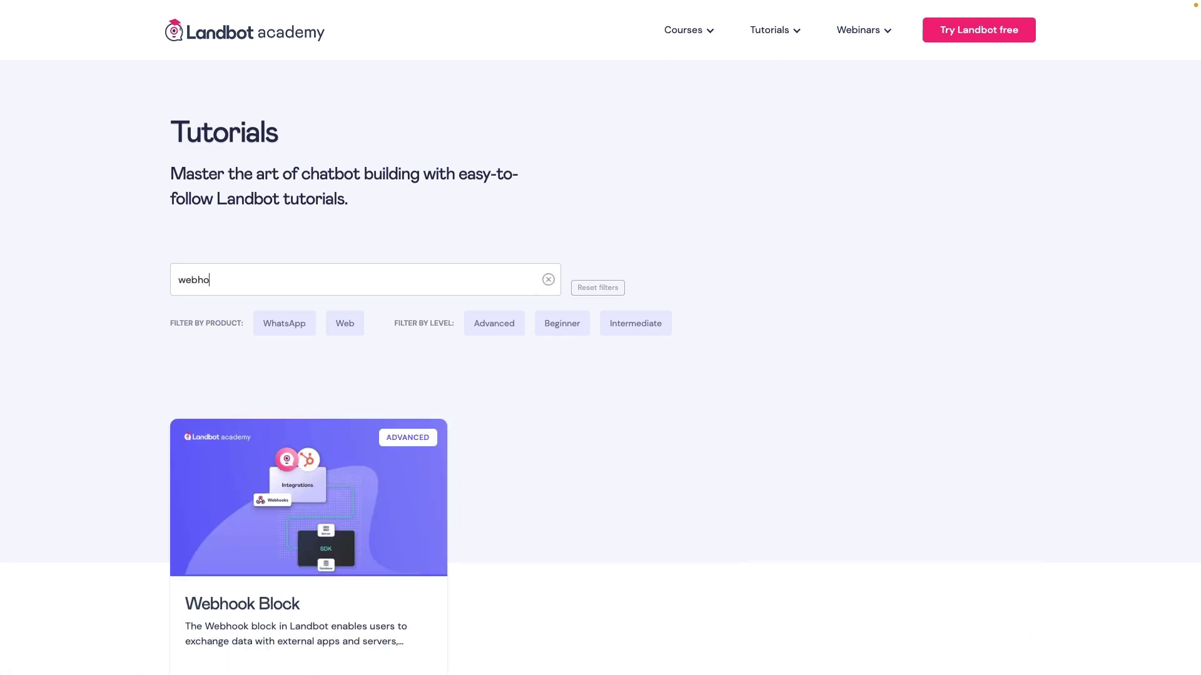
{"action": "left_click", "coordinate": [439, 502]}
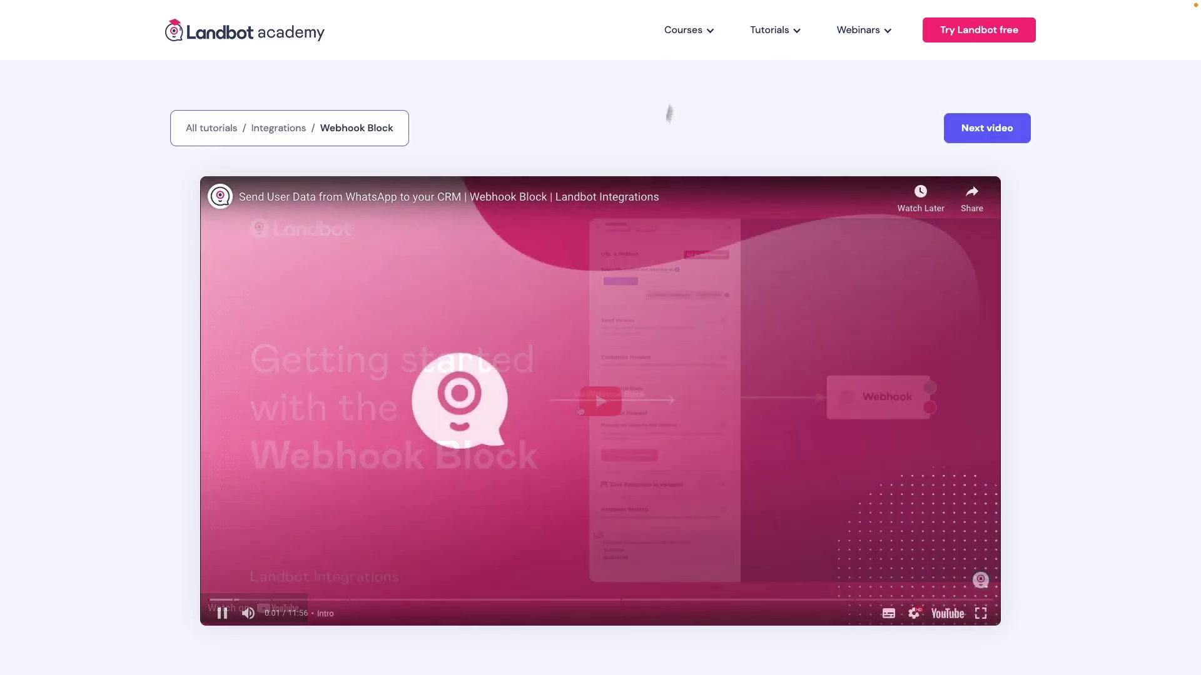
Open the WhatsApp Business API 101 course from the Courses menu
{"action": "mouse_move", "coordinate": [700, 40]}
{"action": "left_click", "coordinate": [688, 71]}
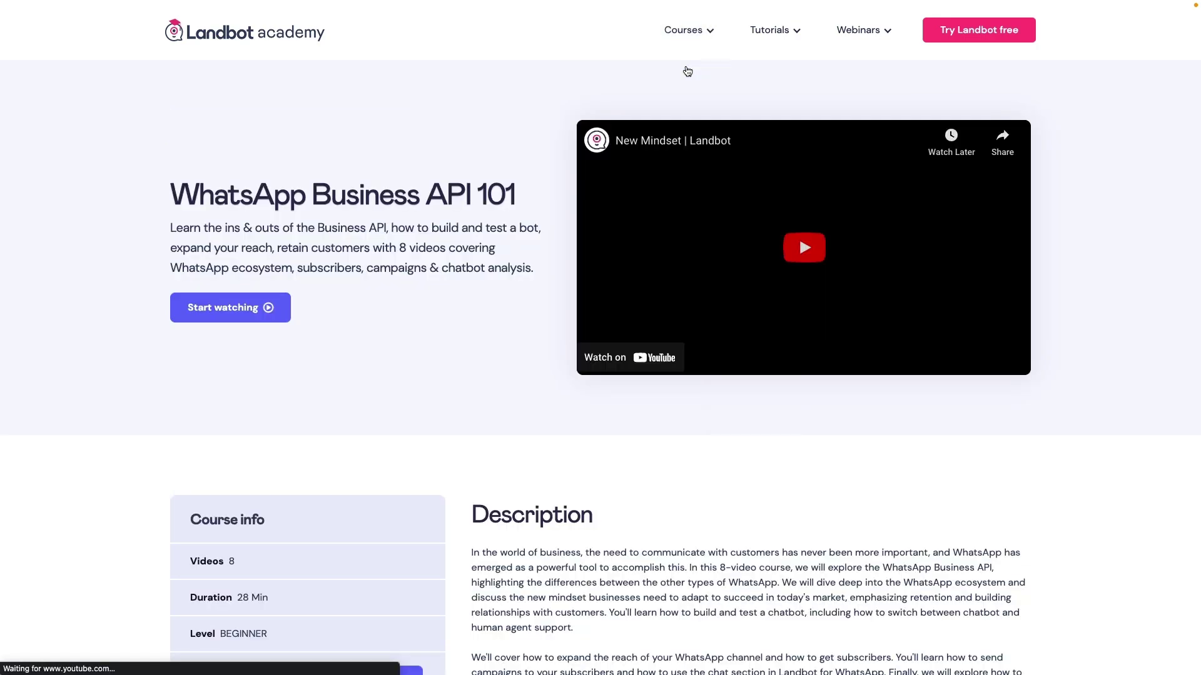
{"action": "scroll", "coordinate": [632, 476], "scroll_direction": "down", "scroll_amount": 2}
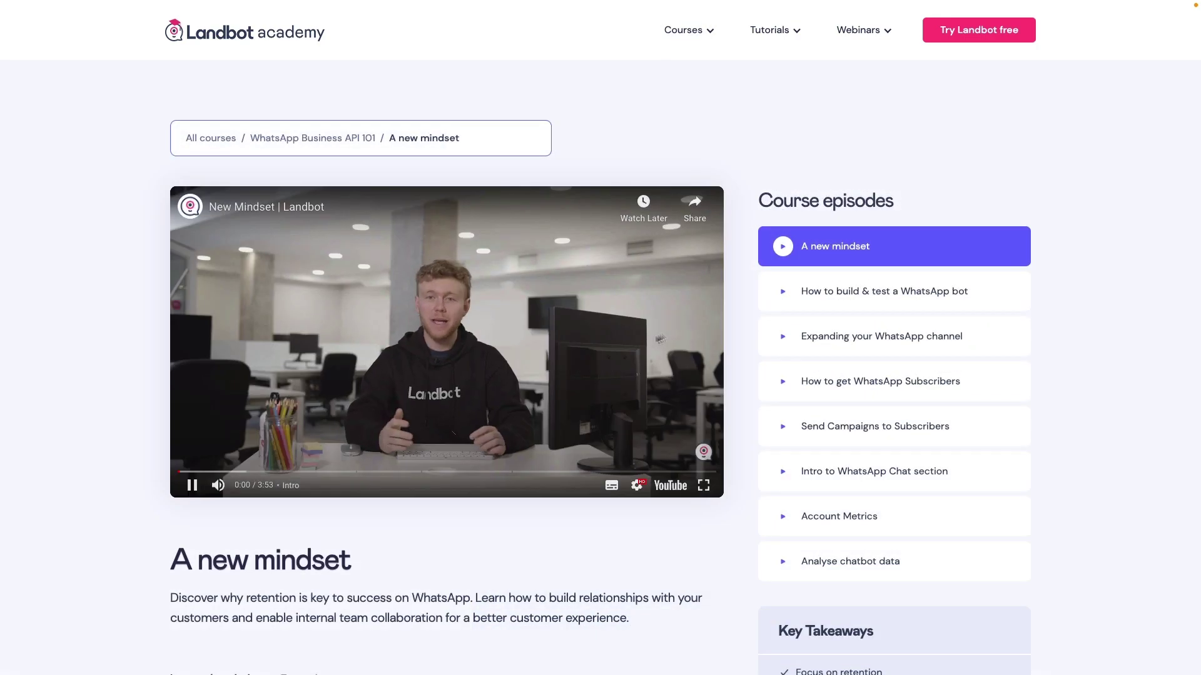